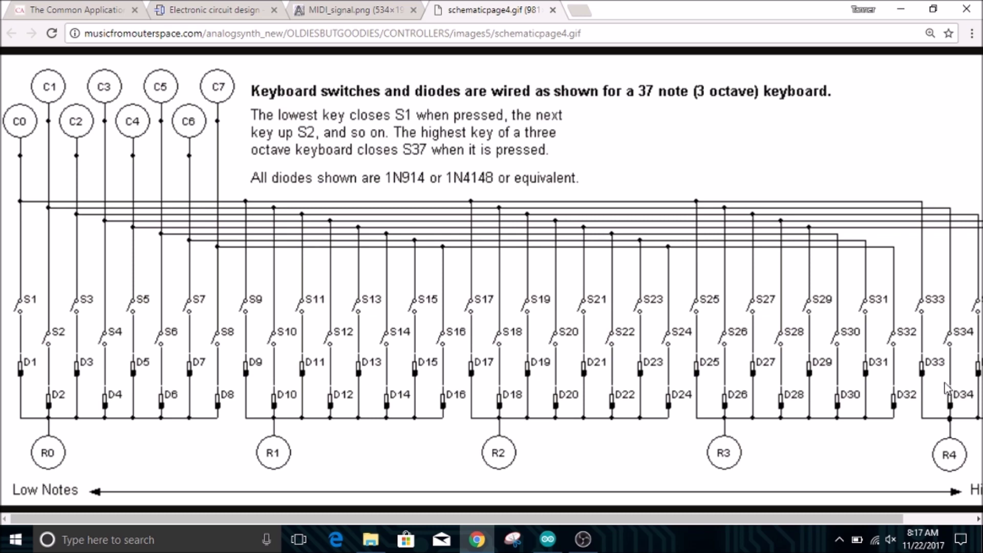
Switch to the 'Electronic circuit design' tab to bring back the MidiPiano schematic.
{"action": "left_click", "coordinate": [215, 10]}
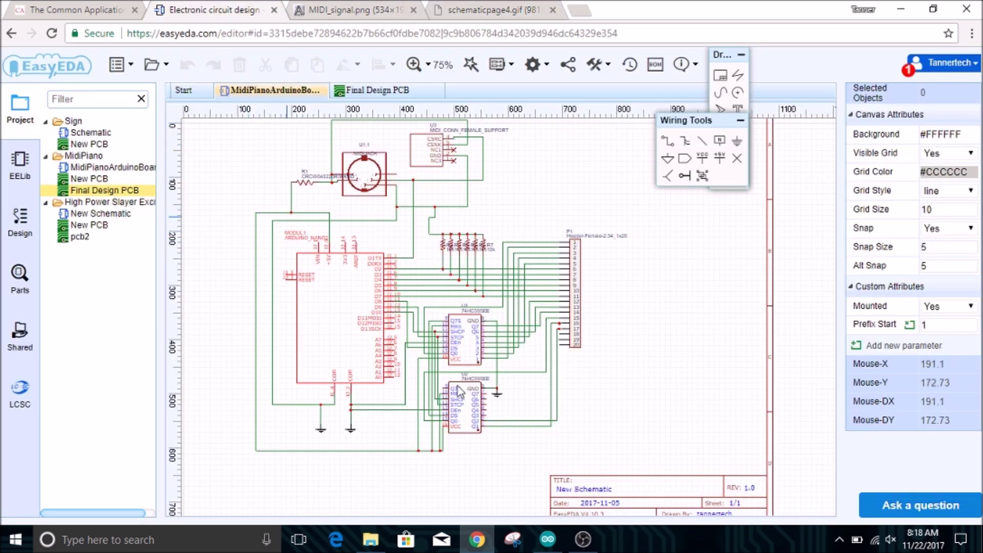
{"action": "scroll", "coordinate": [565, 317], "scroll_direction": "down", "scroll_amount": 3}
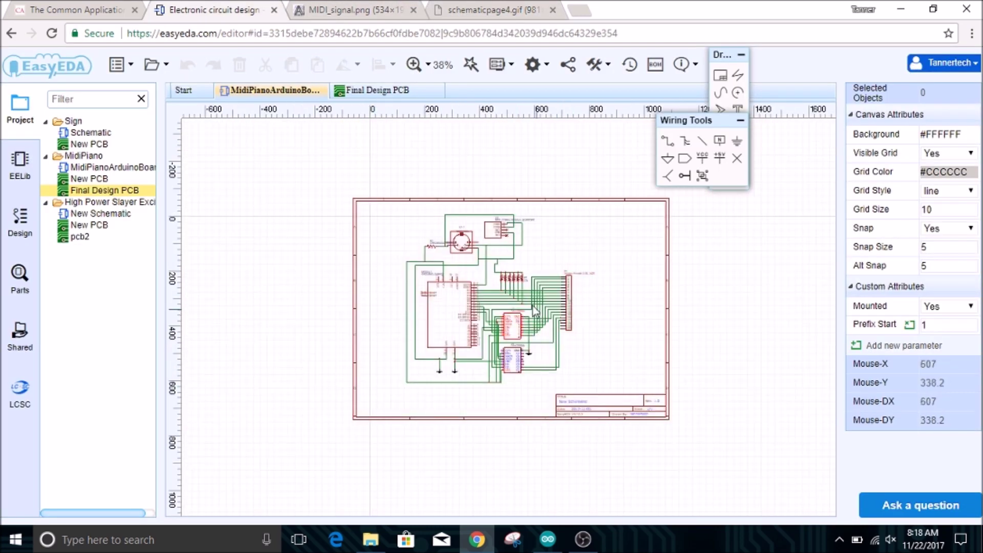
{"action": "scroll", "coordinate": [535, 312], "scroll_direction": "up", "scroll_amount": 2}
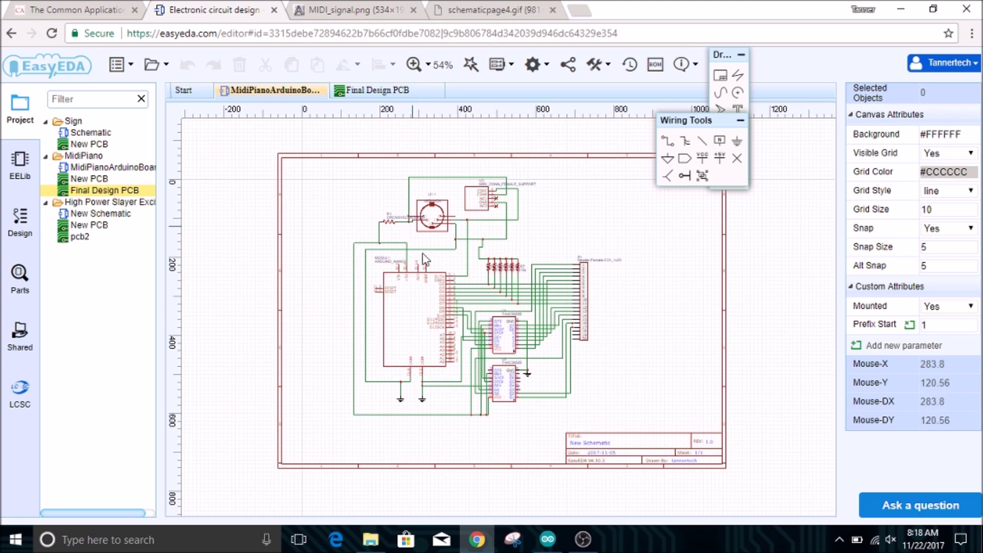
{"action": "scroll", "coordinate": [530, 320], "scroll_direction": "down", "scroll_amount": 1}
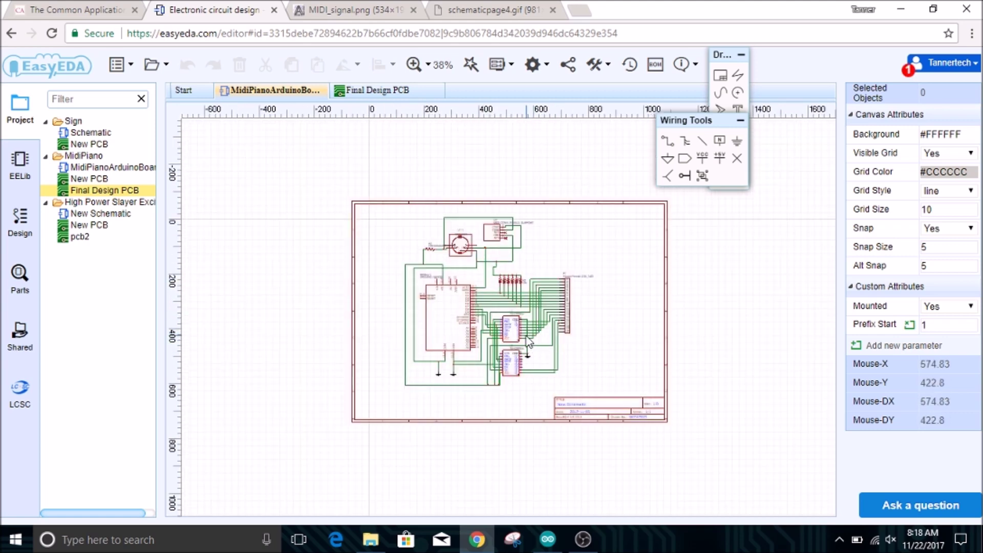
{"action": "scroll", "coordinate": [529, 342], "scroll_direction": "up", "scroll_amount": 3}
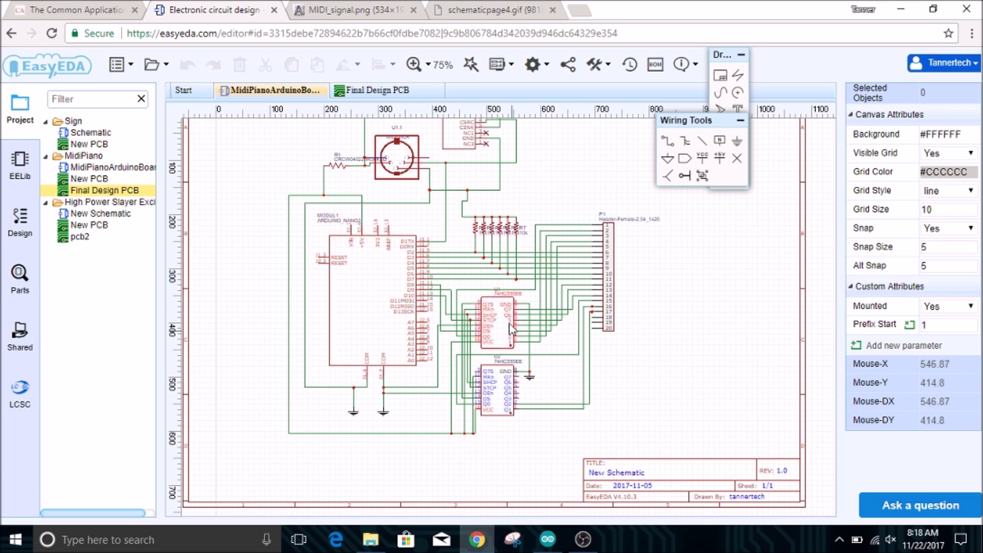
{"action": "scroll", "coordinate": [453, 309], "scroll_direction": "down", "scroll_amount": 3}
{"action": "scroll", "coordinate": [410, 267], "scroll_direction": "up", "scroll_amount": 3}
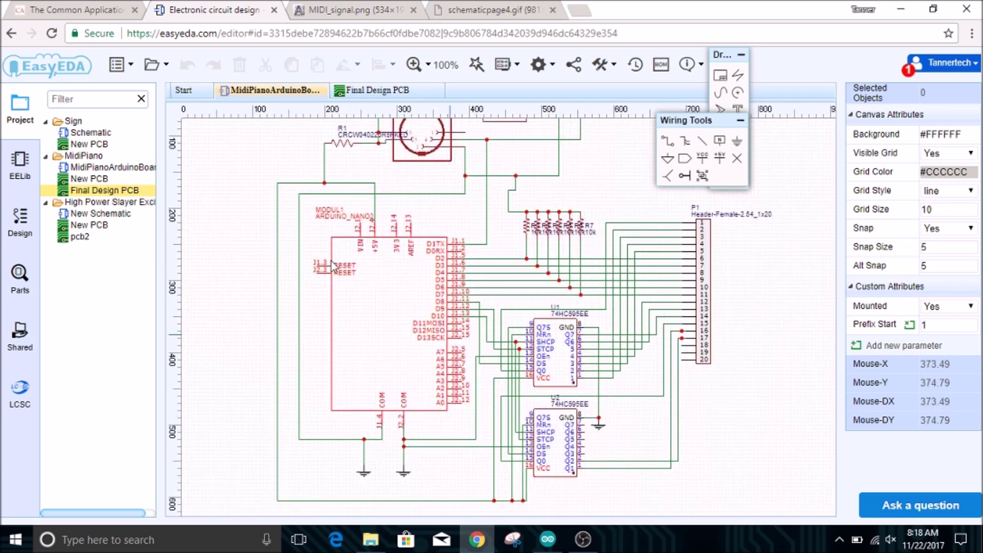
{"action": "scroll", "coordinate": [435, 322], "scroll_direction": "down", "scroll_amount": 1}
{"action": "scroll", "coordinate": [474, 323], "scroll_direction": "up", "scroll_amount": 4}
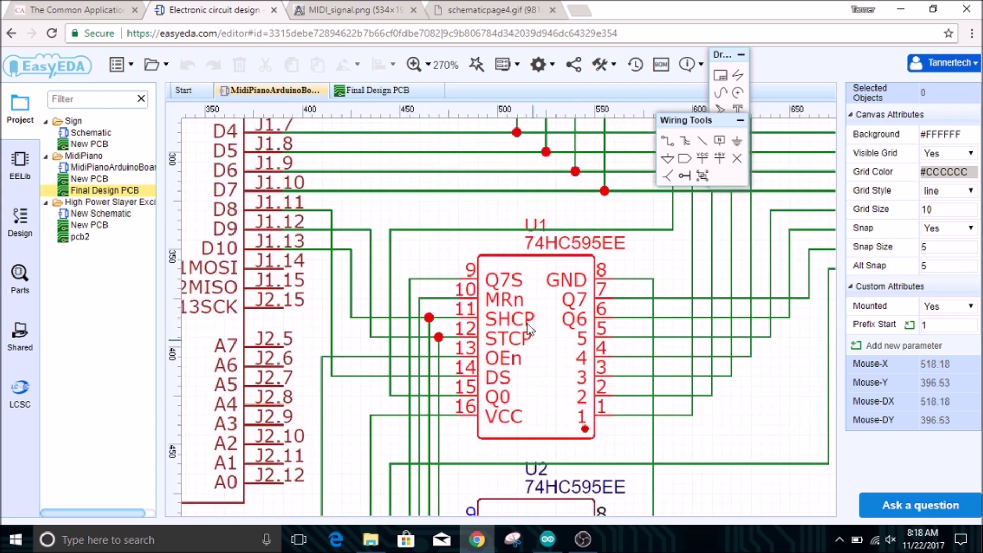
{"action": "scroll", "coordinate": [548, 323], "scroll_direction": "down", "scroll_amount": 3}
{"action": "scroll", "coordinate": [457, 281], "scroll_direction": "up", "scroll_amount": 2}
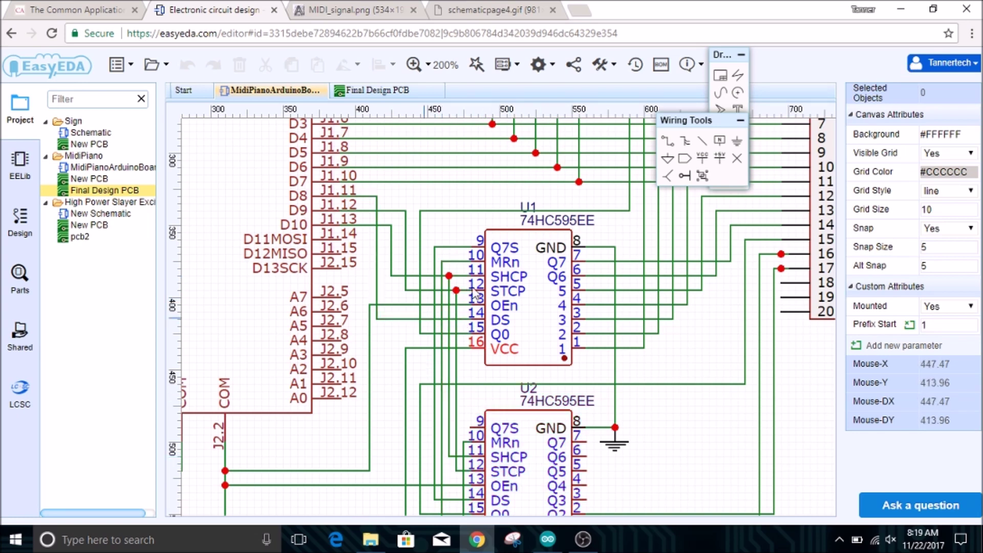
{"action": "scroll", "coordinate": [500, 304], "scroll_direction": "down", "scroll_amount": 2}
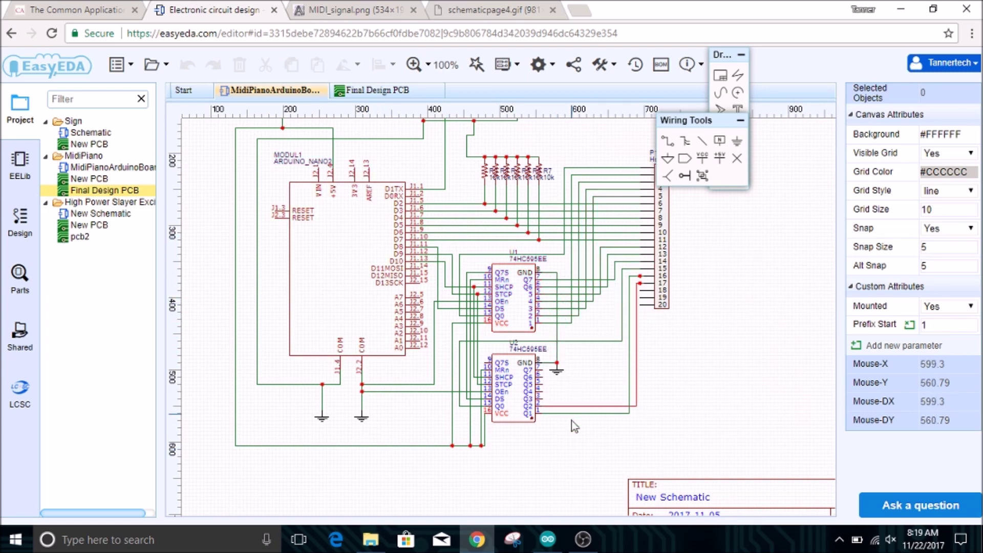
{"action": "scroll", "coordinate": [579, 307], "scroll_direction": "down", "scroll_amount": 1}
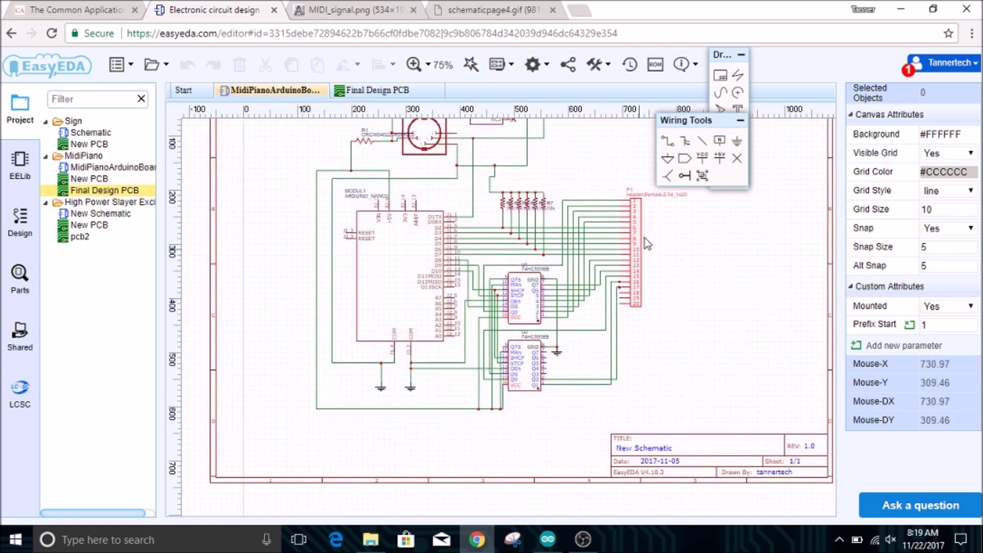
{"action": "scroll", "coordinate": [644, 239], "scroll_direction": "up", "scroll_amount": 1}
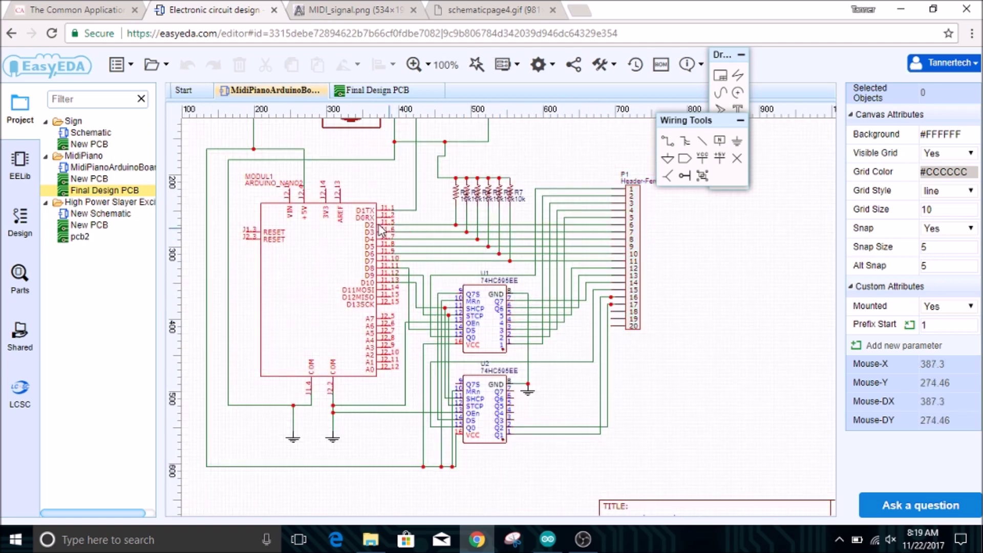
{"action": "scroll", "coordinate": [381, 229], "scroll_direction": "up", "scroll_amount": 2}
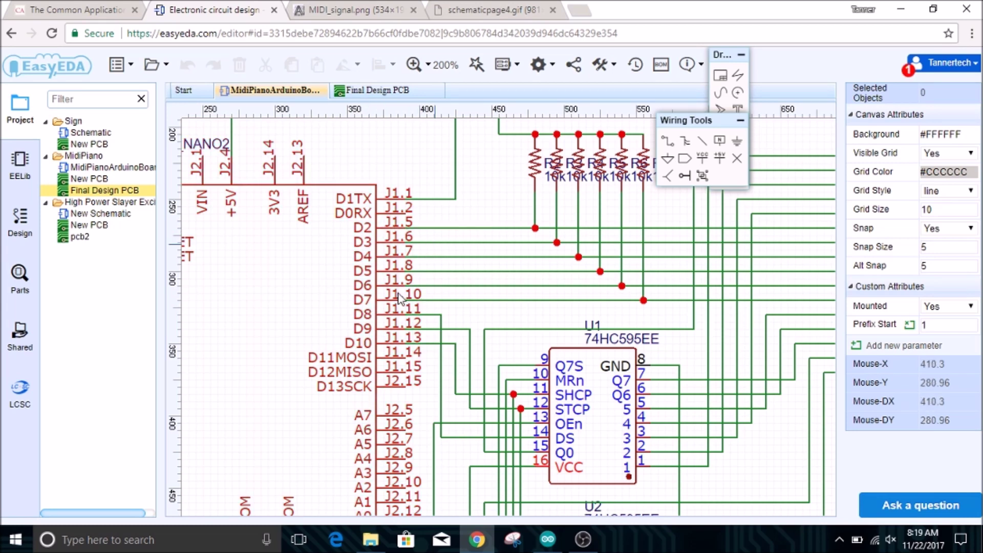
{"action": "scroll", "coordinate": [394, 256], "scroll_direction": "down", "scroll_amount": 1}
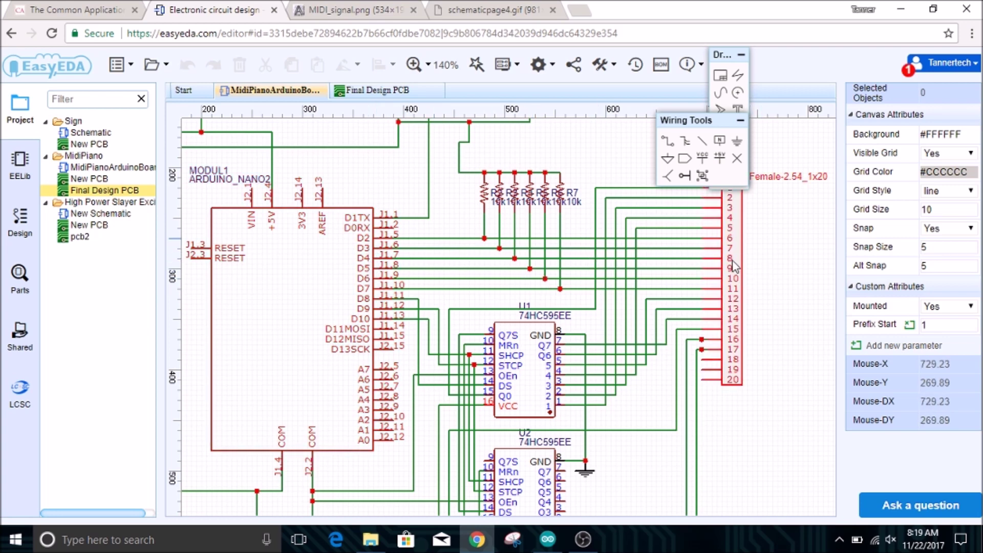
{"action": "scroll", "coordinate": [735, 271], "scroll_direction": "down", "scroll_amount": 3}
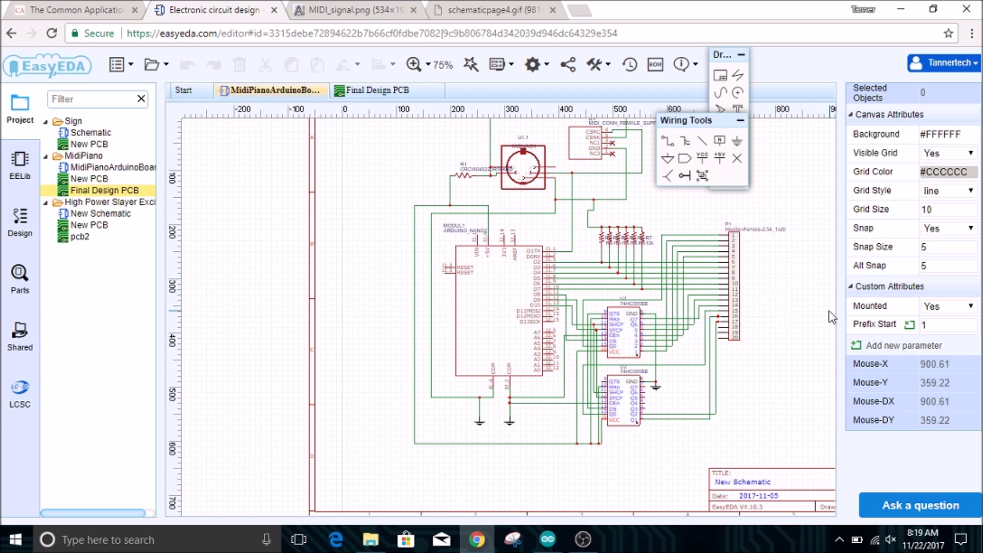
{"action": "scroll", "coordinate": [719, 291], "scroll_direction": "down", "scroll_amount": 1}
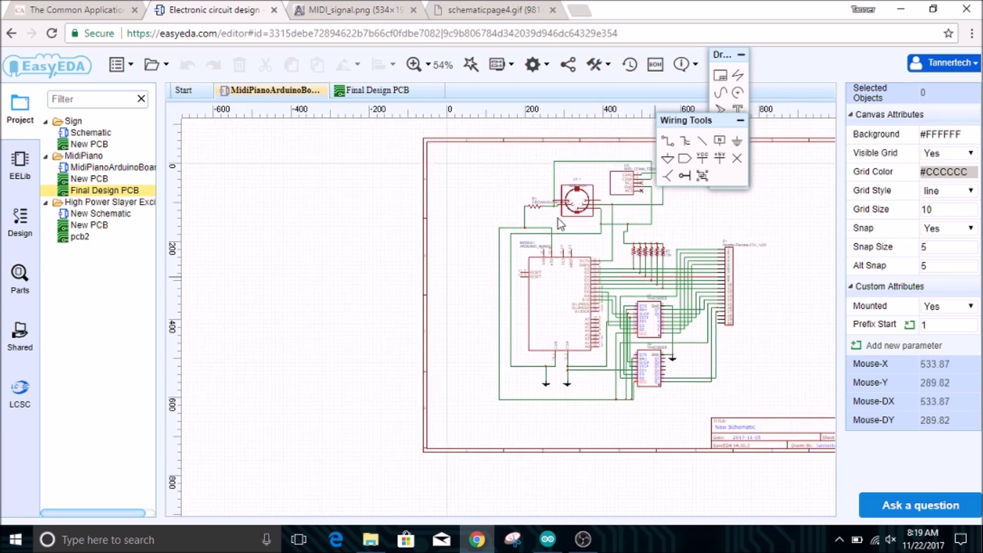
{"action": "scroll", "coordinate": [568, 205], "scroll_direction": "up", "scroll_amount": 4}
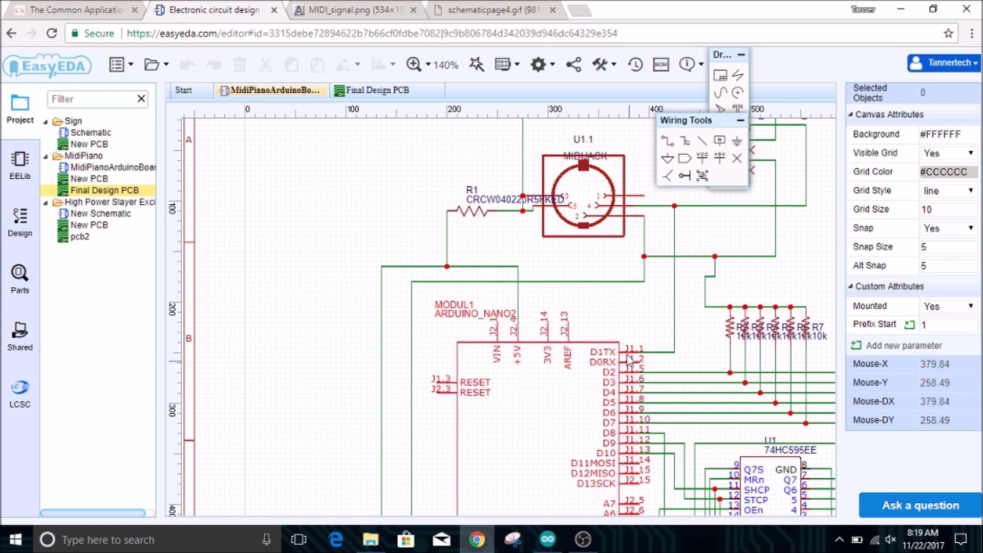
{"action": "scroll", "coordinate": [593, 212], "scroll_direction": "down", "scroll_amount": 2}
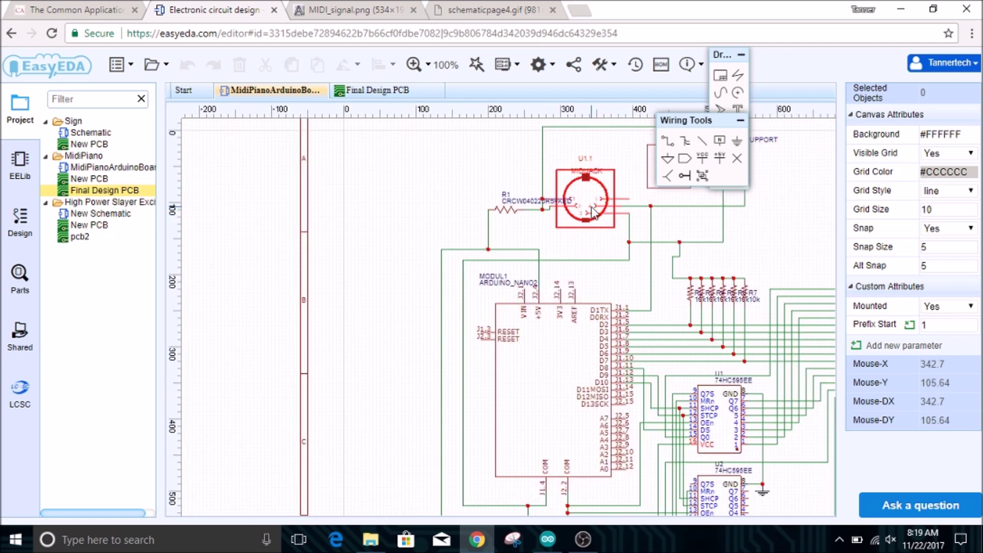
{"action": "scroll", "coordinate": [594, 213], "scroll_direction": "up", "scroll_amount": 2}
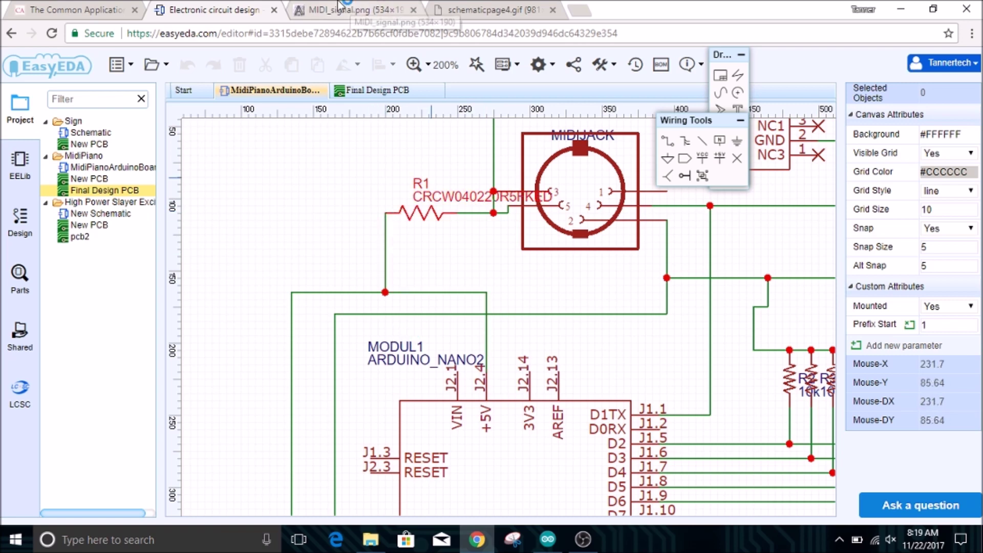
{"action": "left_click", "coordinate": [325, 14]}
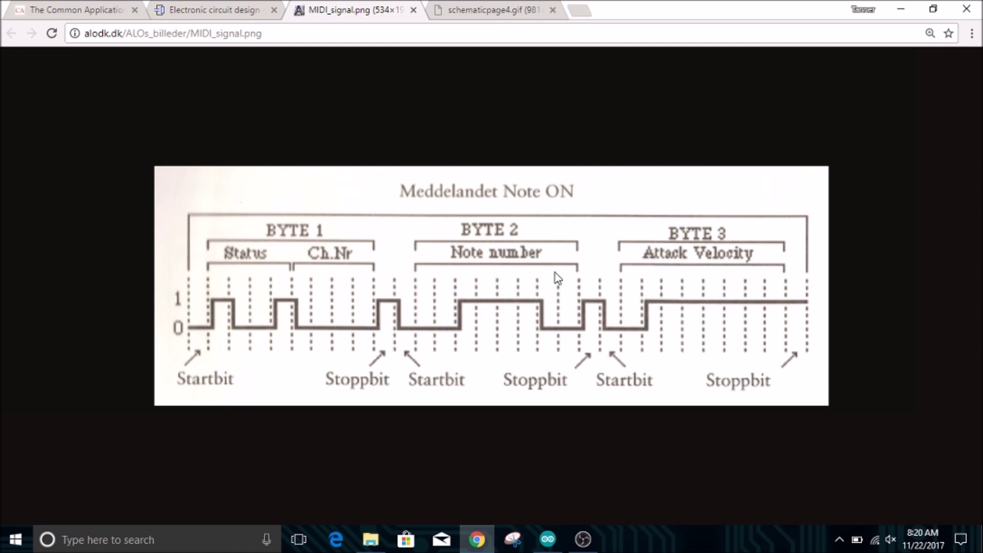
Return to the EasyEDA tab showing the MIDI jack wired through R1 to the Arduino Nano.
{"action": "left_click", "coordinate": [213, 10]}
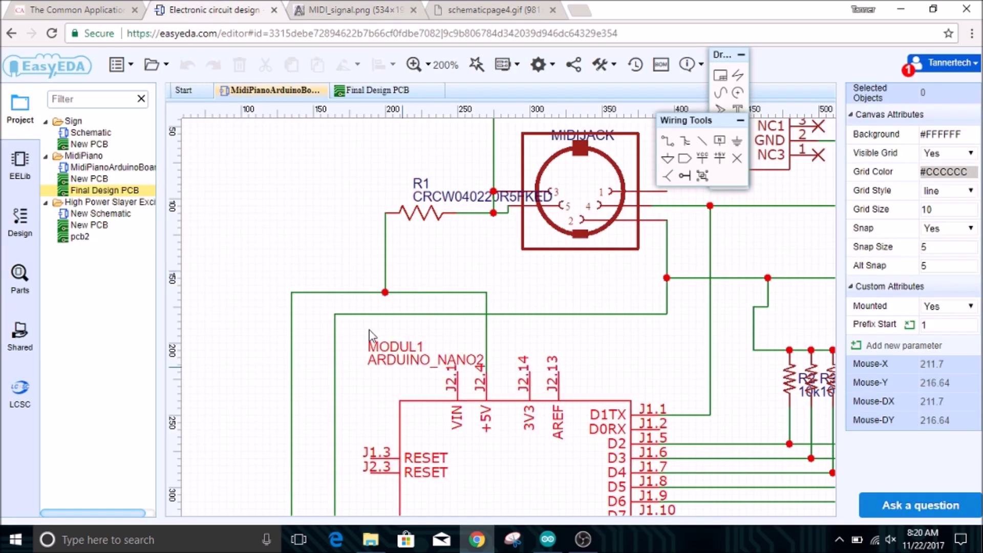
Open the Final Design PCB and zoom in and out over the routed board.
{"action": "scroll", "coordinate": [363, 344], "scroll_direction": "down", "scroll_amount": 2}
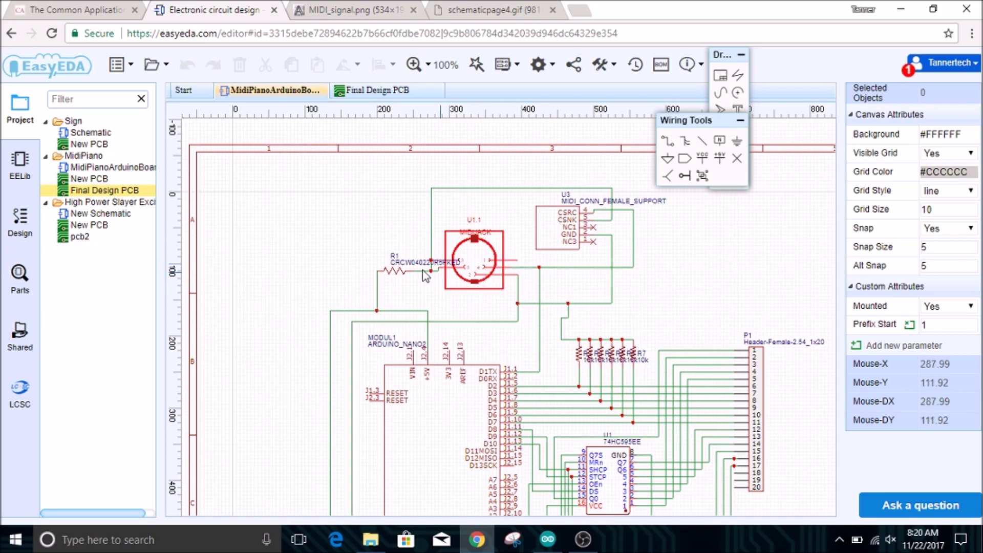
{"action": "left_click", "coordinate": [376, 94]}
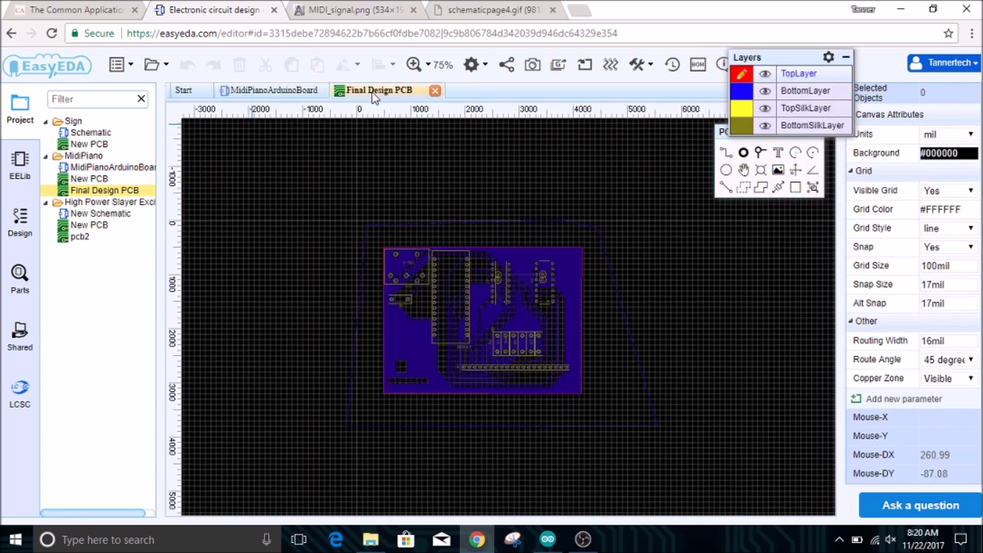
{"action": "scroll", "coordinate": [508, 335], "scroll_direction": "down", "scroll_amount": 2}
{"action": "scroll", "coordinate": [508, 335], "scroll_direction": "up", "scroll_amount": 3}
{"action": "scroll", "coordinate": [508, 334], "scroll_direction": "up", "scroll_amount": 2}
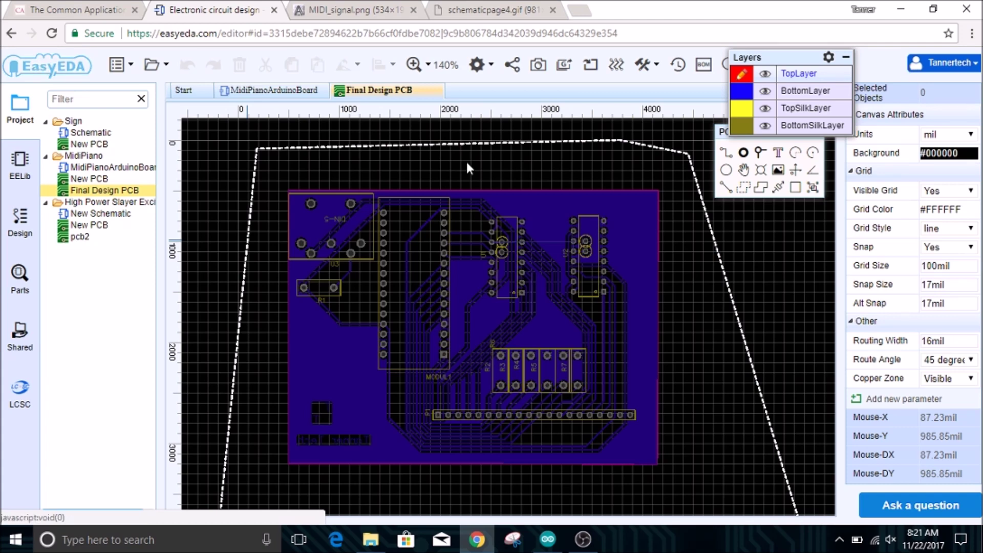
{"action": "scroll", "coordinate": [437, 358], "scroll_direction": "down", "scroll_amount": 2}
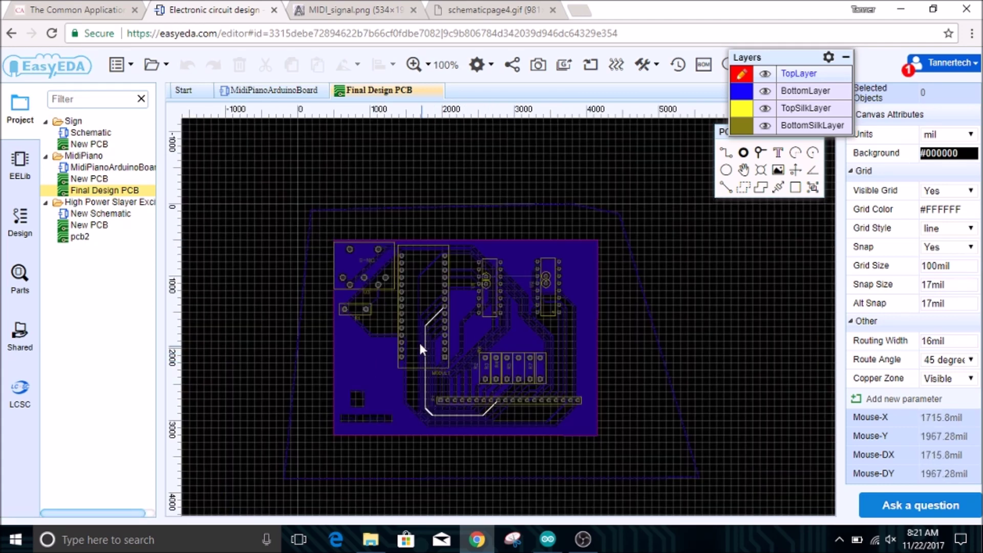
{"action": "scroll", "coordinate": [418, 341], "scroll_direction": "up", "scroll_amount": 3}
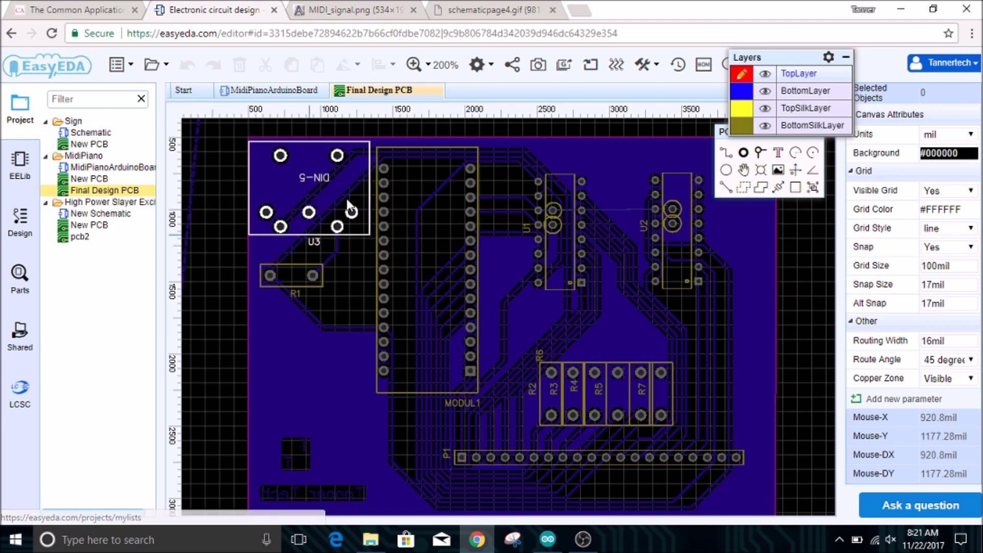
{"action": "scroll", "coordinate": [330, 175], "scroll_direction": "down", "scroll_amount": 2}
{"action": "scroll", "coordinate": [330, 175], "scroll_direction": "up", "scroll_amount": 3}
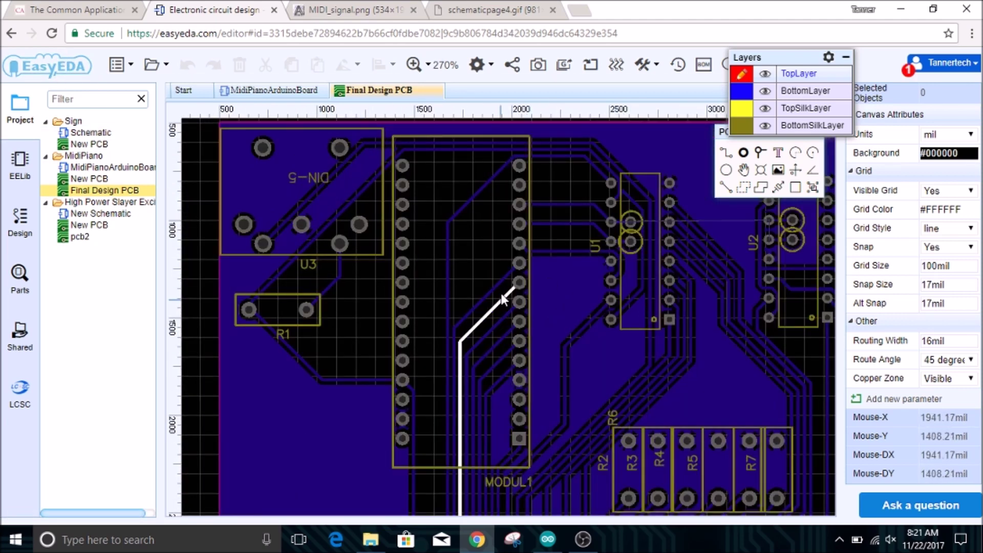
{"action": "scroll", "coordinate": [454, 259], "scroll_direction": "down", "scroll_amount": 2}
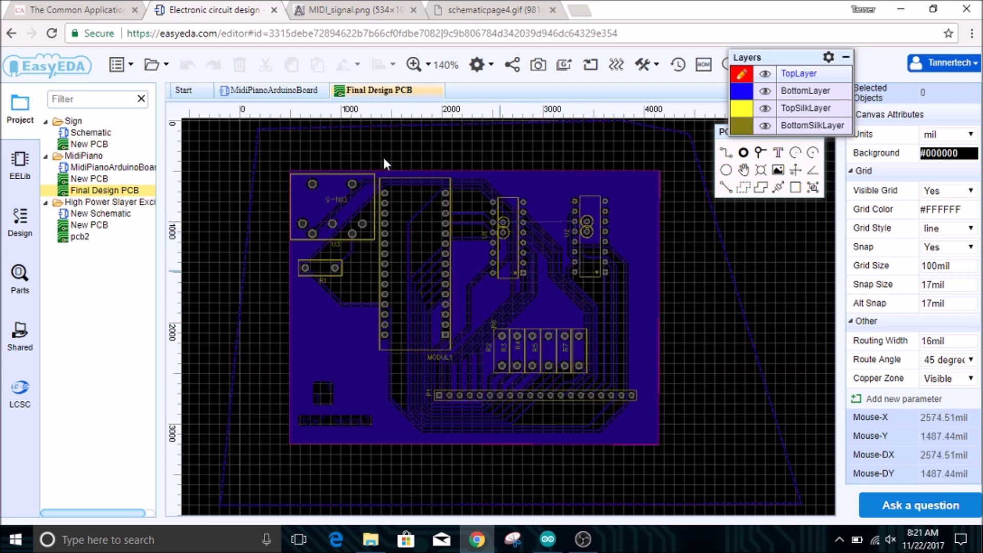
Glance at the MidiPianoArduinoBoard schematic, then go back to the Final Design PCB.
{"action": "left_click", "coordinate": [276, 91]}
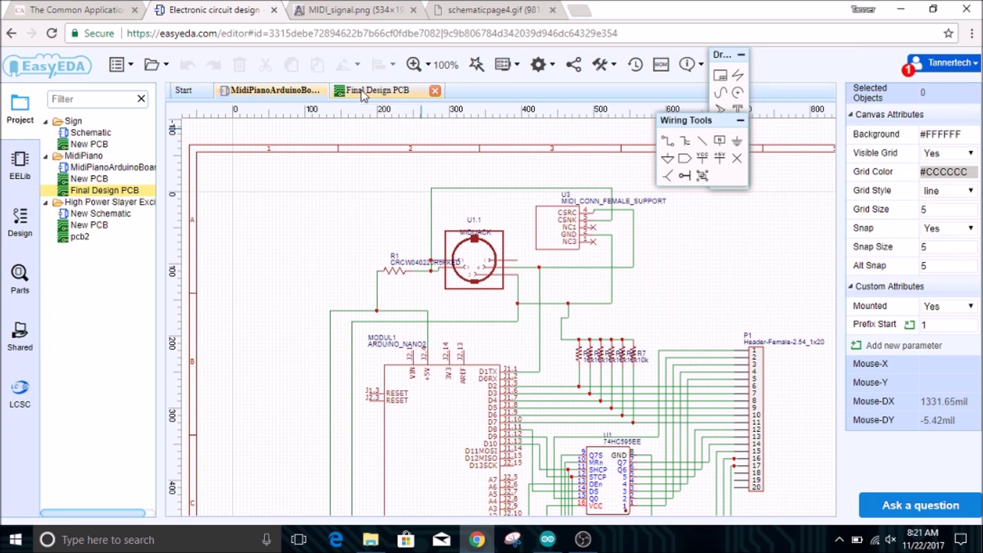
{"action": "left_click", "coordinate": [364, 92]}
{"action": "scroll", "coordinate": [432, 290], "scroll_direction": "down", "scroll_amount": 3}
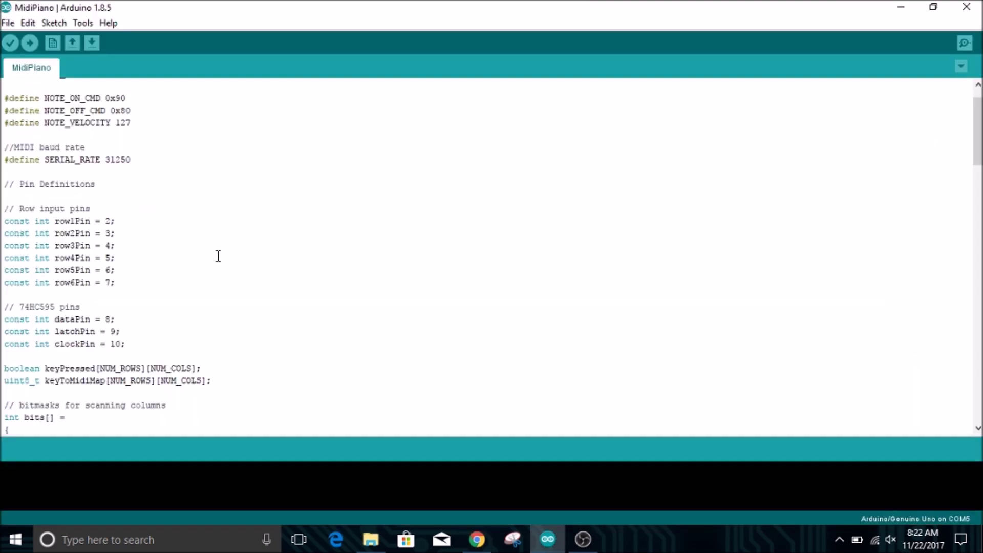
Bring the MidiPiano sketch in Arduino IDE back to the front from the taskbar.
{"action": "scroll", "coordinate": [217, 257], "scroll_direction": "down", "scroll_amount": 1}
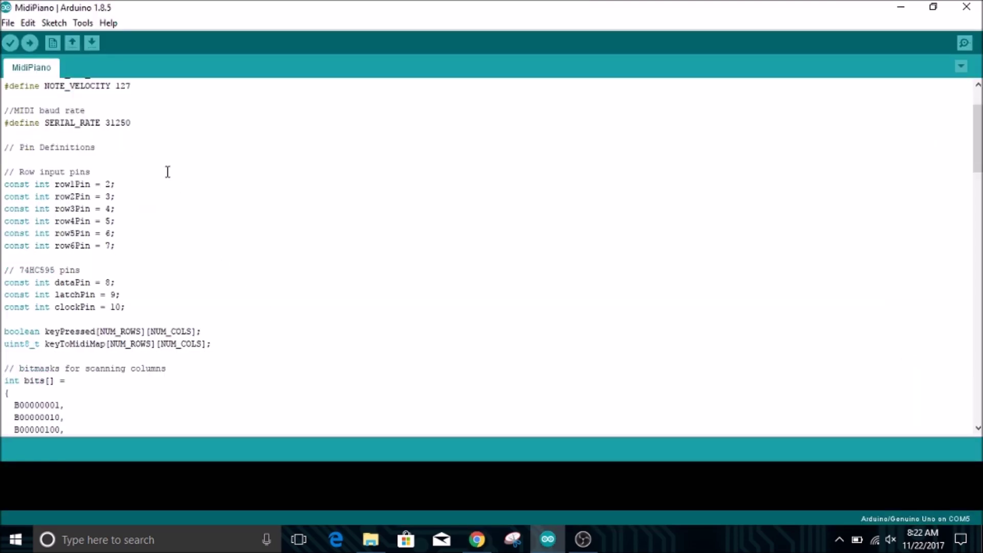
{"action": "scroll", "coordinate": [168, 171], "scroll_direction": "up", "scroll_amount": 2}
{"action": "scroll", "coordinate": [97, 118], "scroll_direction": "down", "scroll_amount": 3}
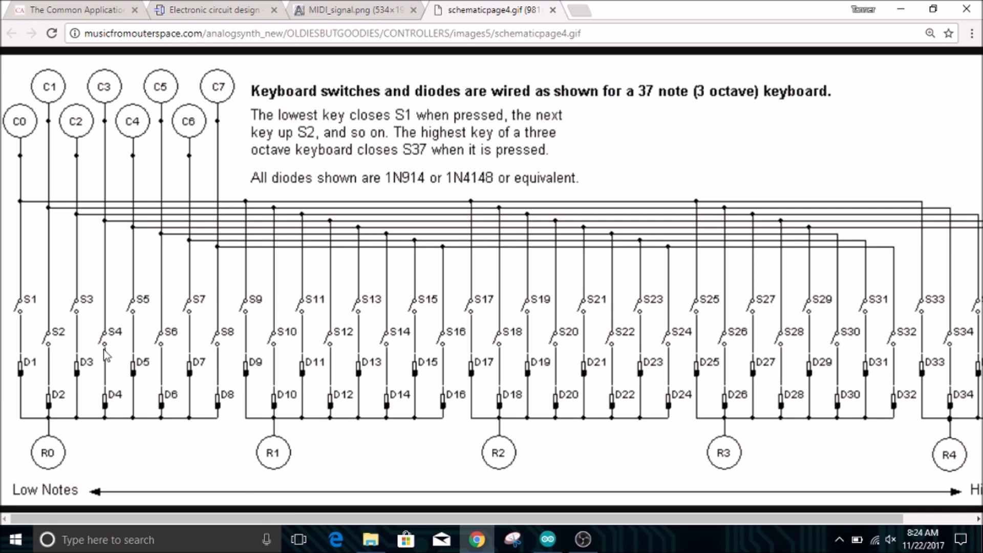
{"action": "left_click", "coordinate": [547, 539]}
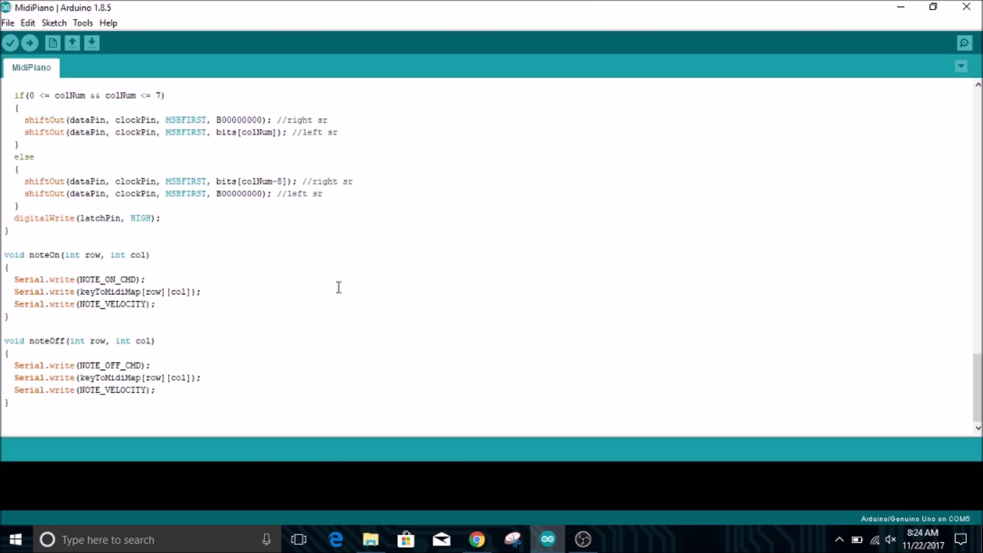